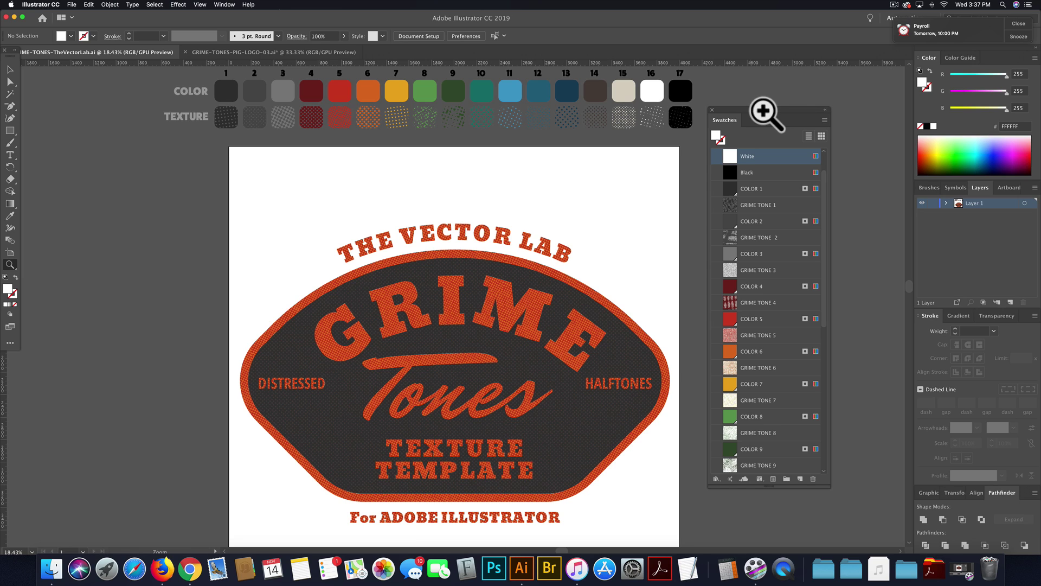
Delete the whole sample Grime Tones badge artwork from the template's artboard
key("a")
key("z")
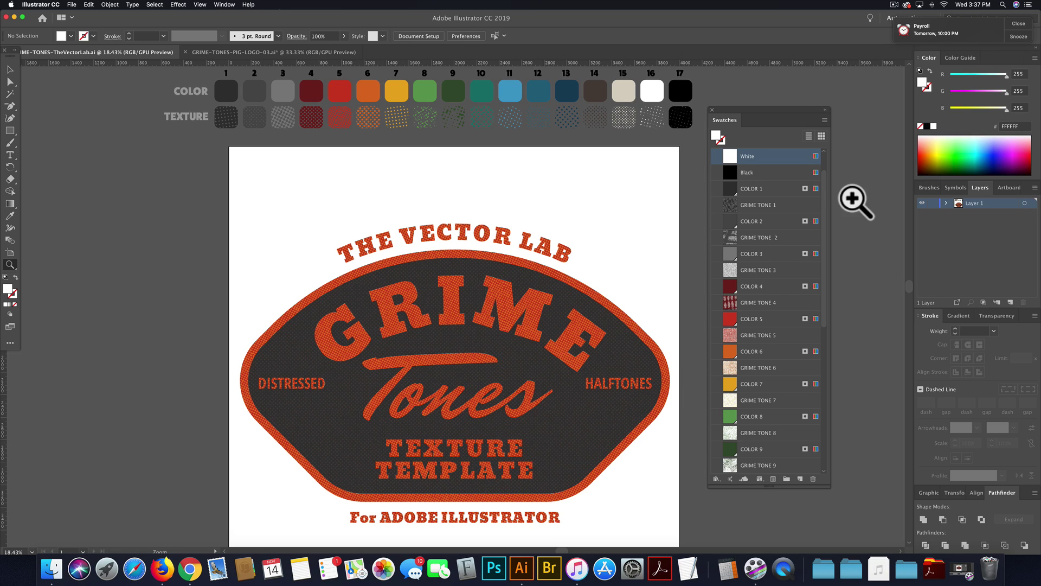
left_click_drag(825, 208, 820, 271)
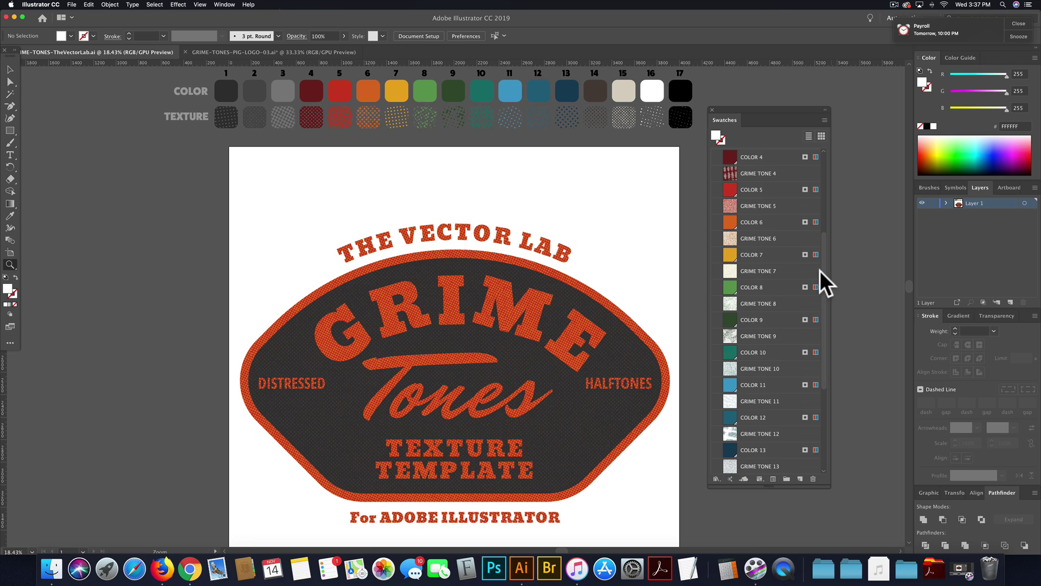
left_click(10, 69)
left_click_drag(190, 196, 666, 540)
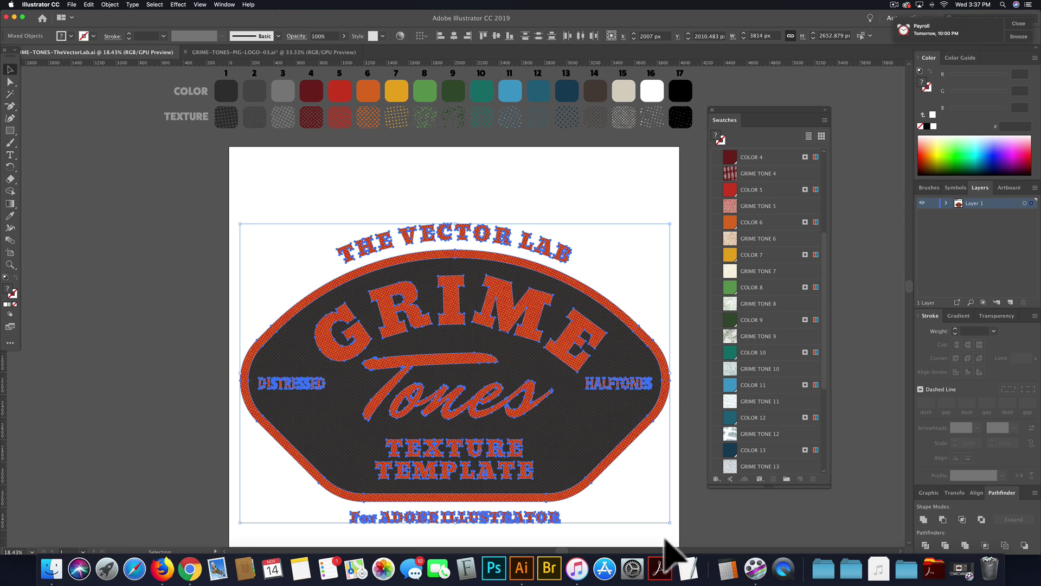
key("Delete")
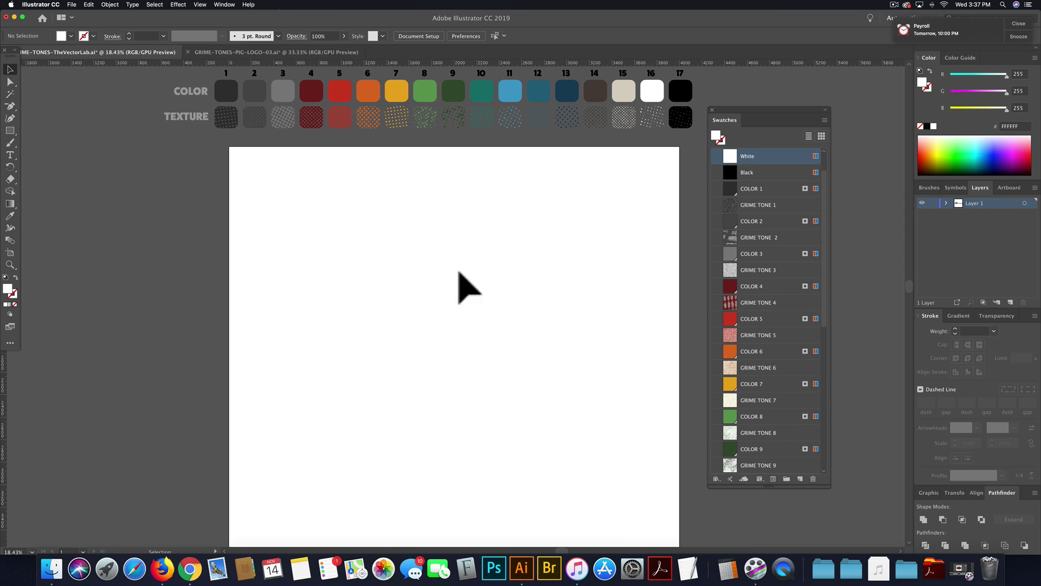
Copy all of the flying pig logo artwork from GRIME-TONES-PIG-LOGO-03.ai and paste it into the Grime Tones template
left_click(266, 53)
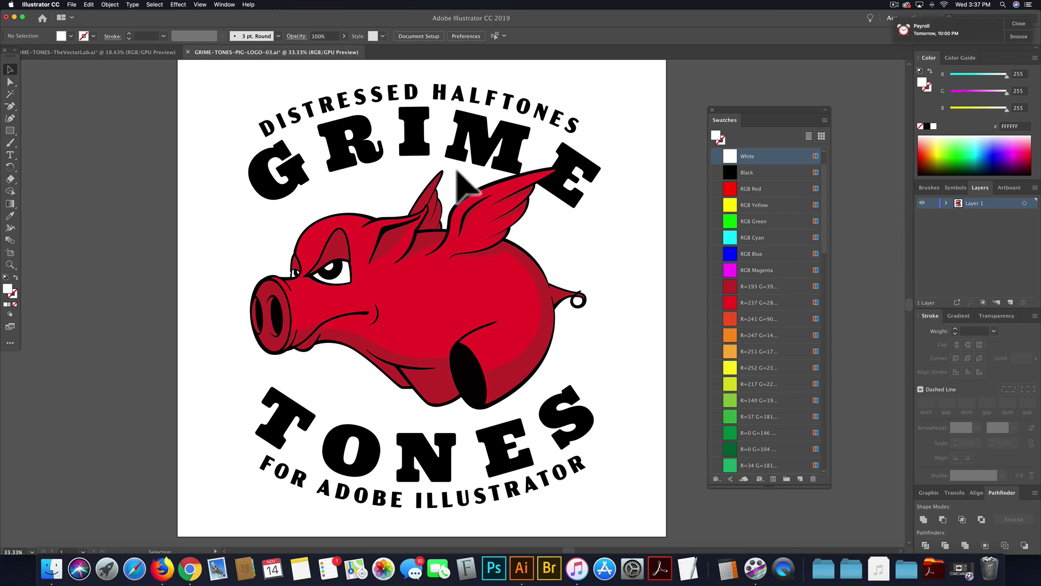
left_click_drag(190, 141, 637, 496)
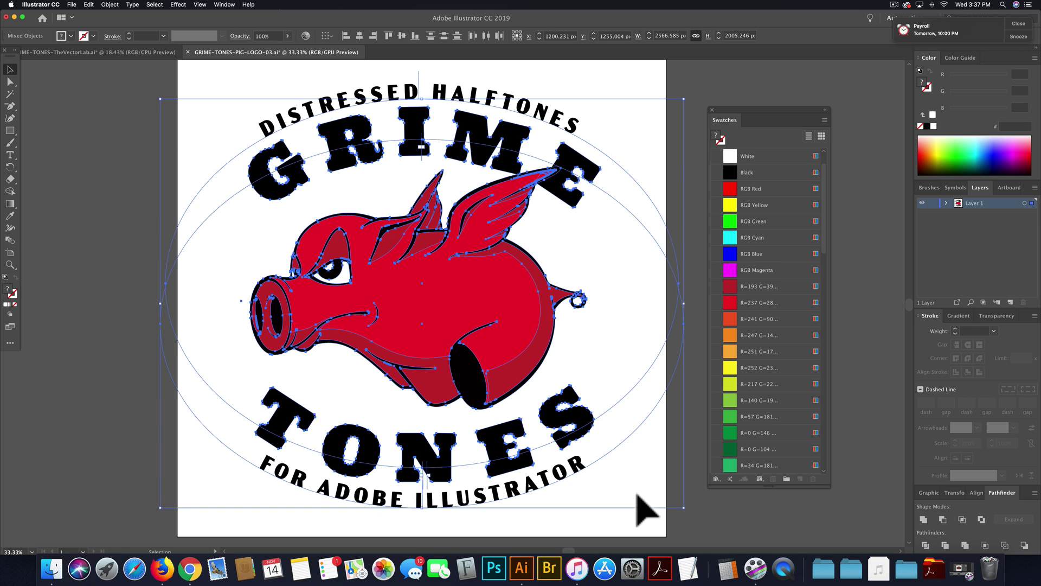
key("a")
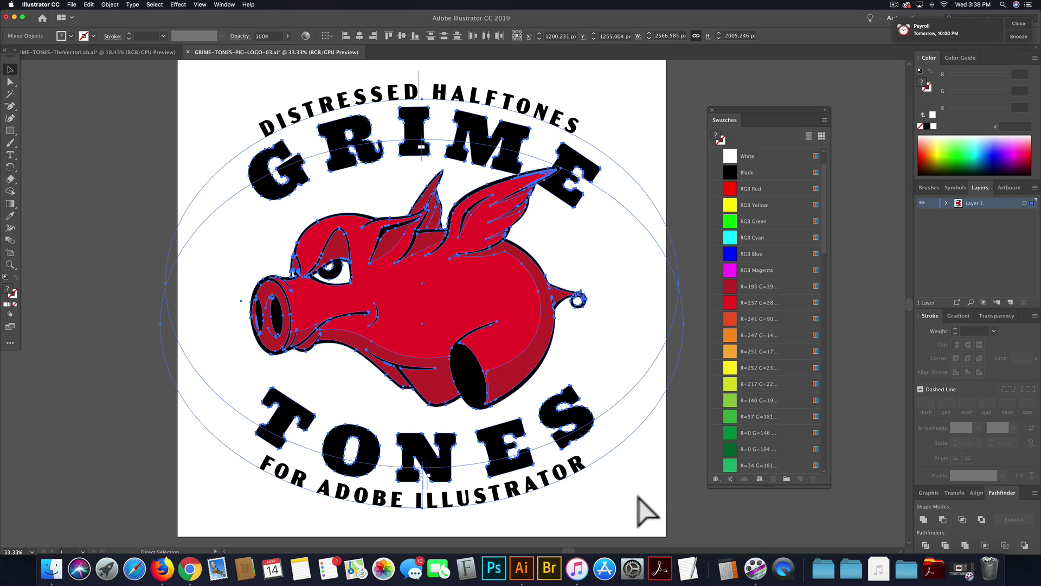
left_click(101, 52)
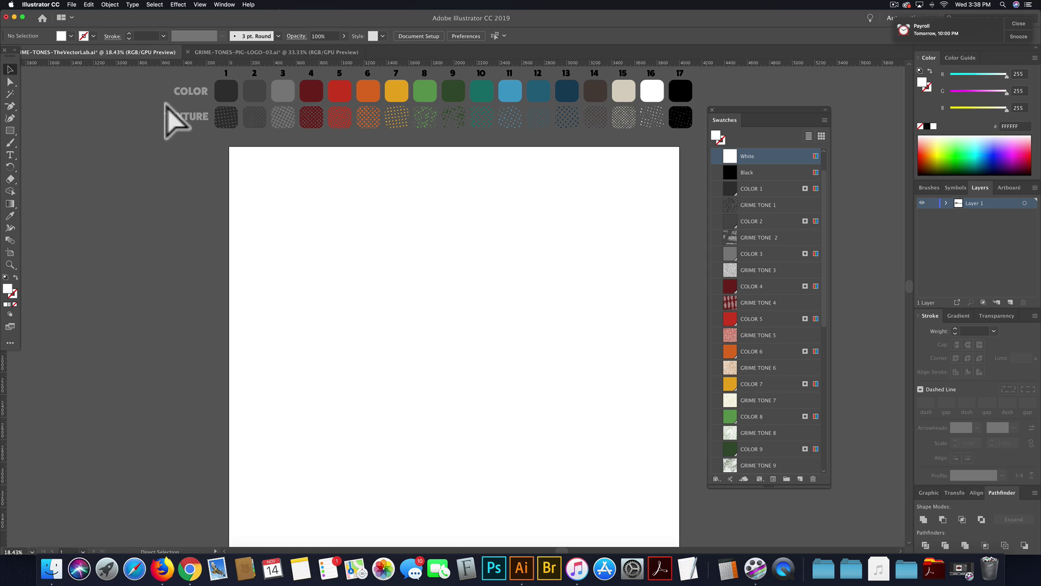
key("super+v")
scroll(456, 434, "down", 1)
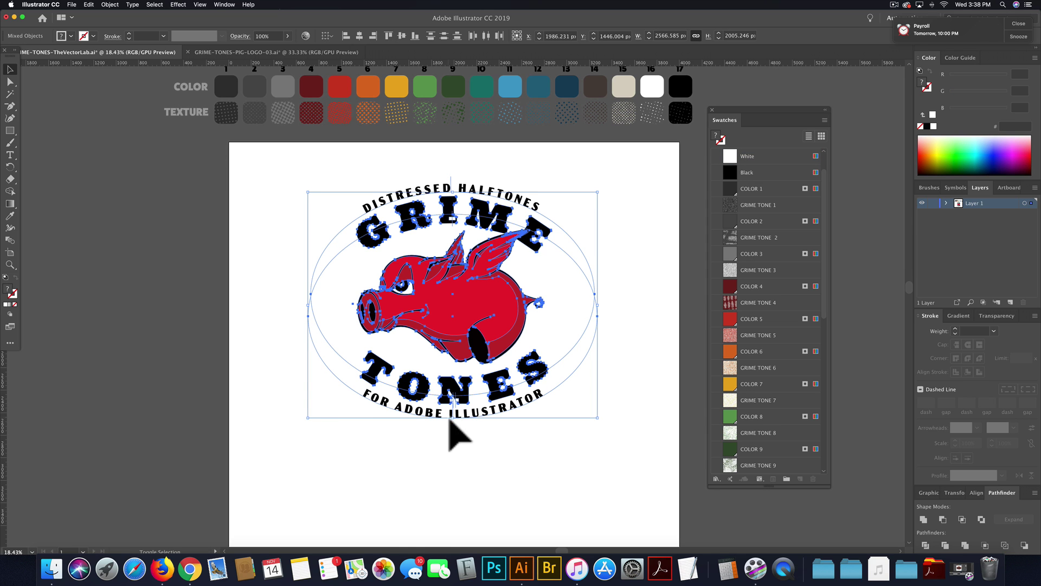
Scale the pasted pig logo up proportionally to about 4815 × 3762 px and fit it within the artboard
left_click_drag(313, 422, 170, 517)
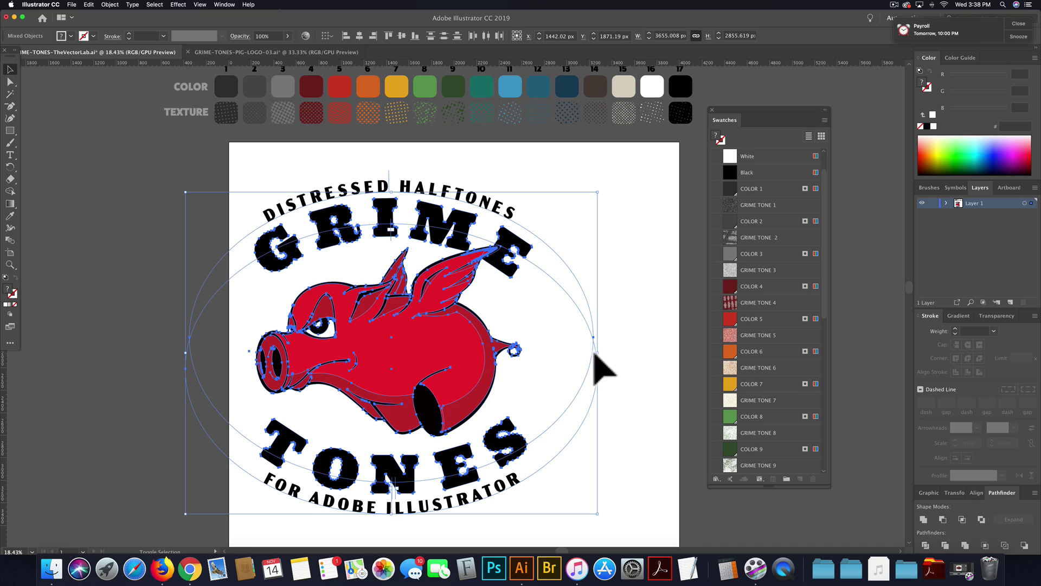
left_click_drag(602, 356, 730, 339)
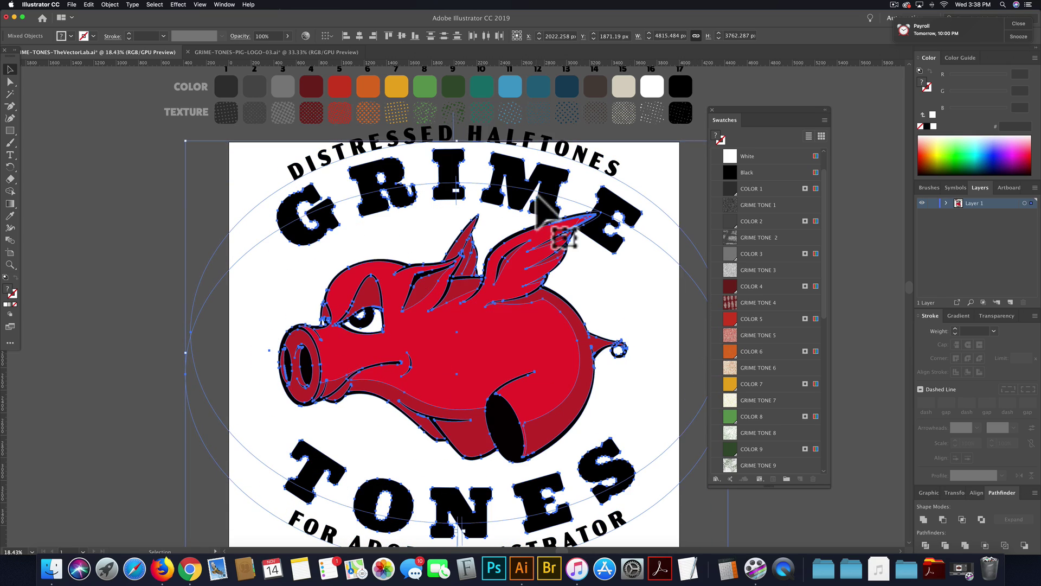
left_click_drag(533, 187, 530, 212)
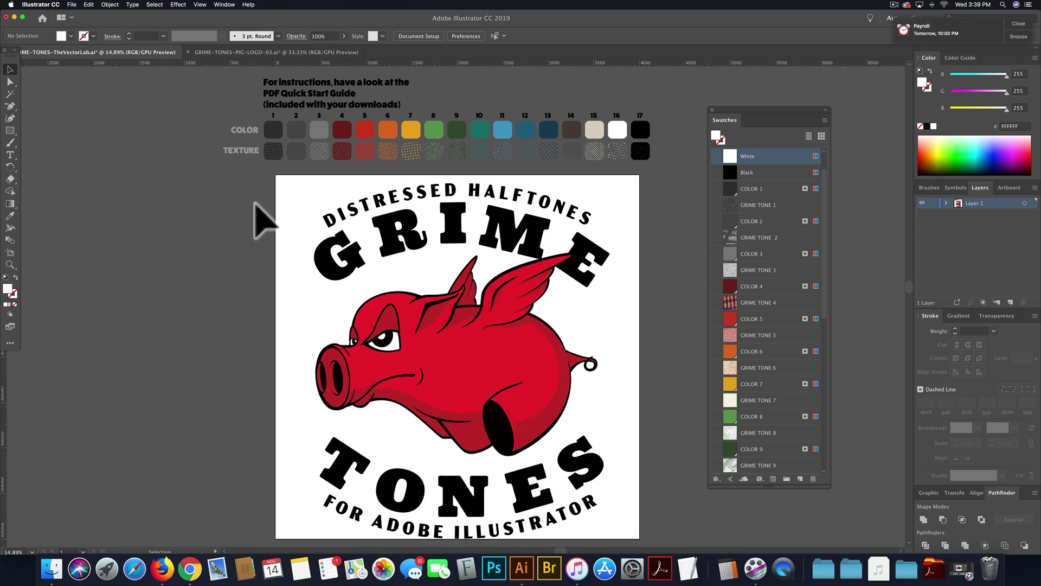
Duplicate the logo's black lettering in front of itself and fill the copy with texture 14 using the Eyedropper
left_click_drag(255, 193, 363, 265)
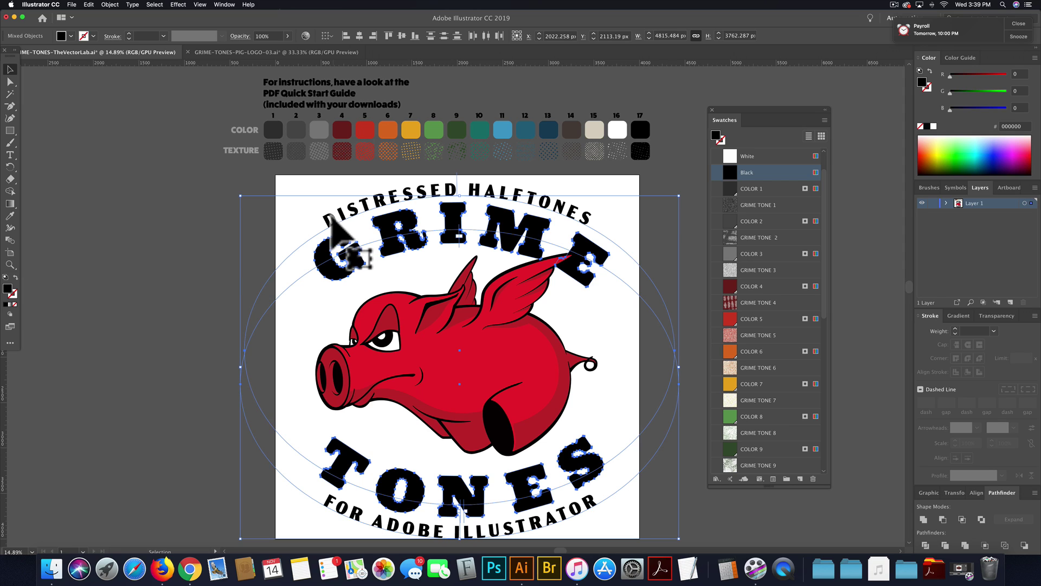
left_click(10, 216)
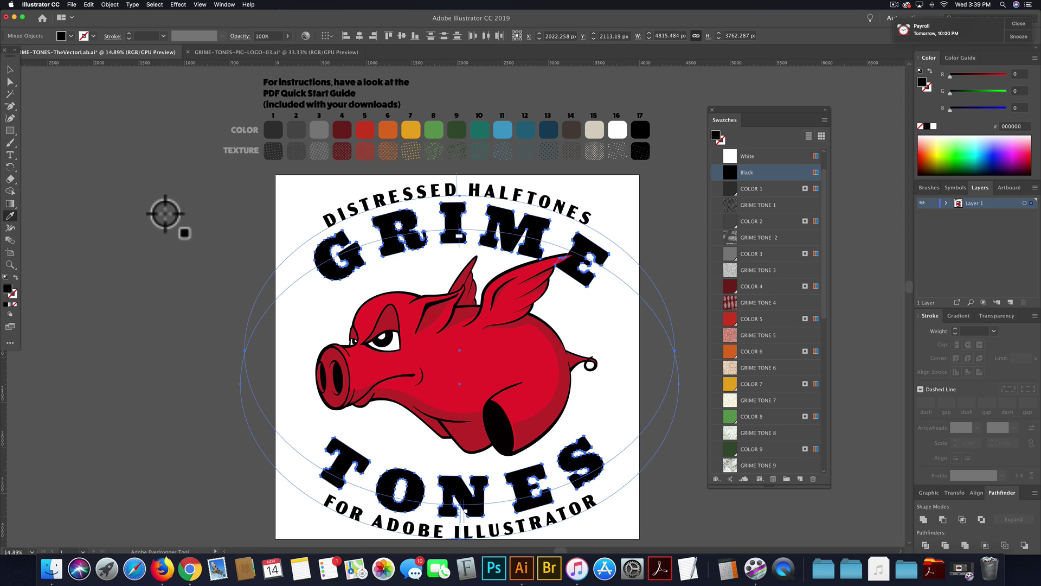
key("super")
key("shift+super")
key("shift+super+bracketright")
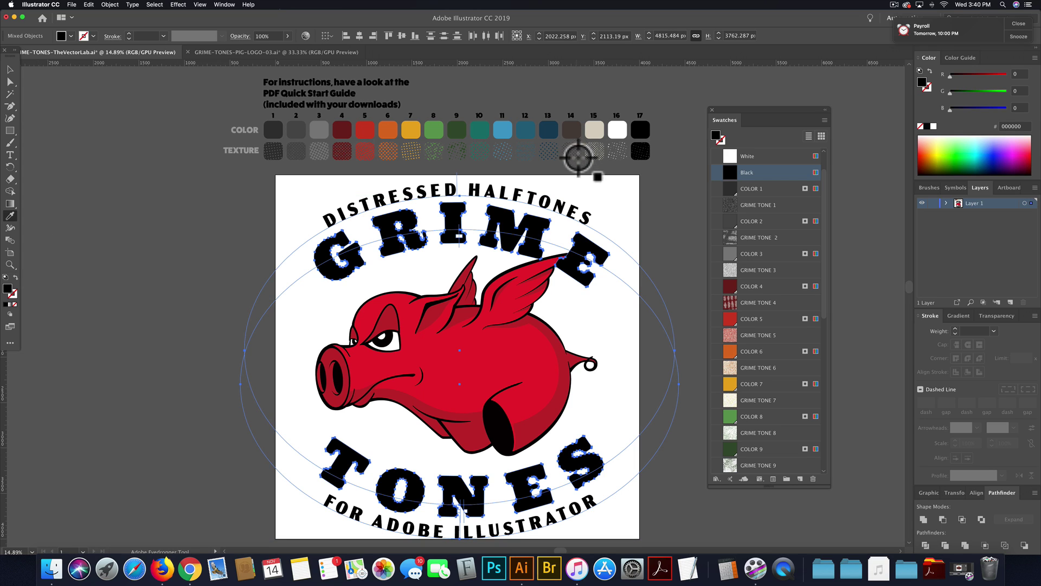
left_click(572, 150)
key("super+shift+a")
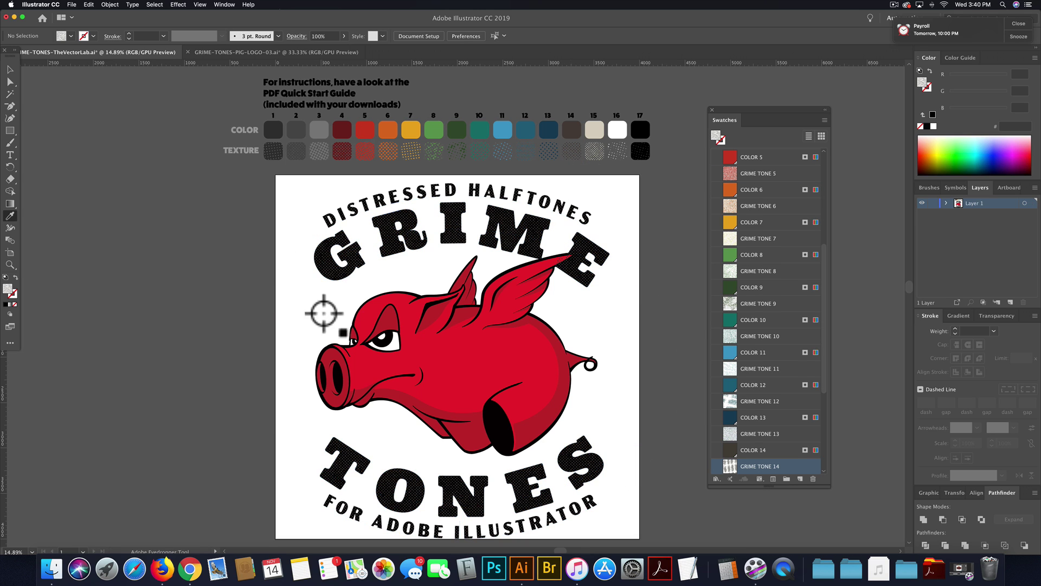
Move the textured GRIME lettering aside to expose the black lettering beneath it, and undo the move
left_click(10, 265)
left_click_drag(395, 204, 472, 302)
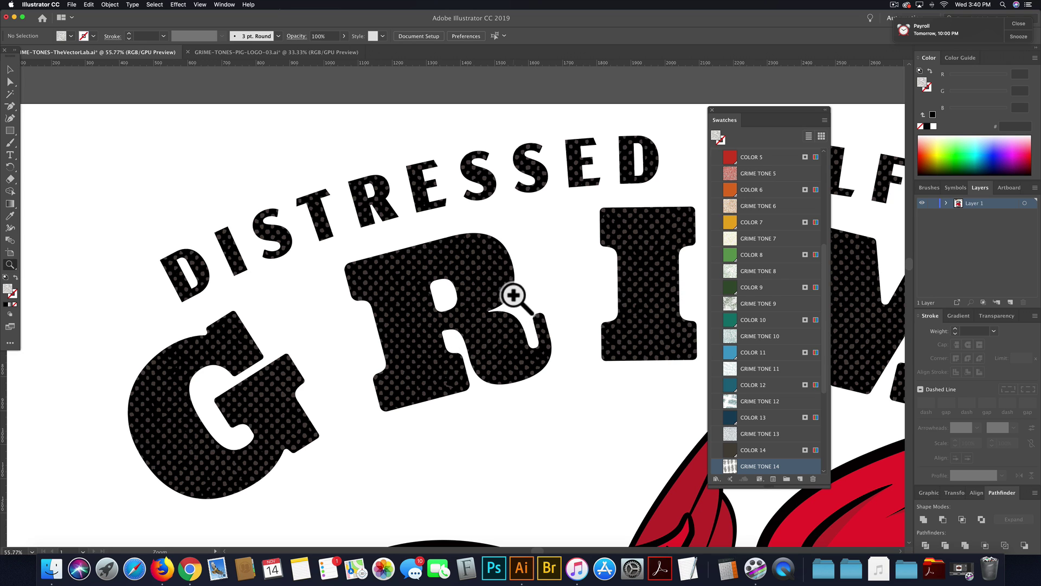
key("v")
left_click_drag(406, 296, 379, 303)
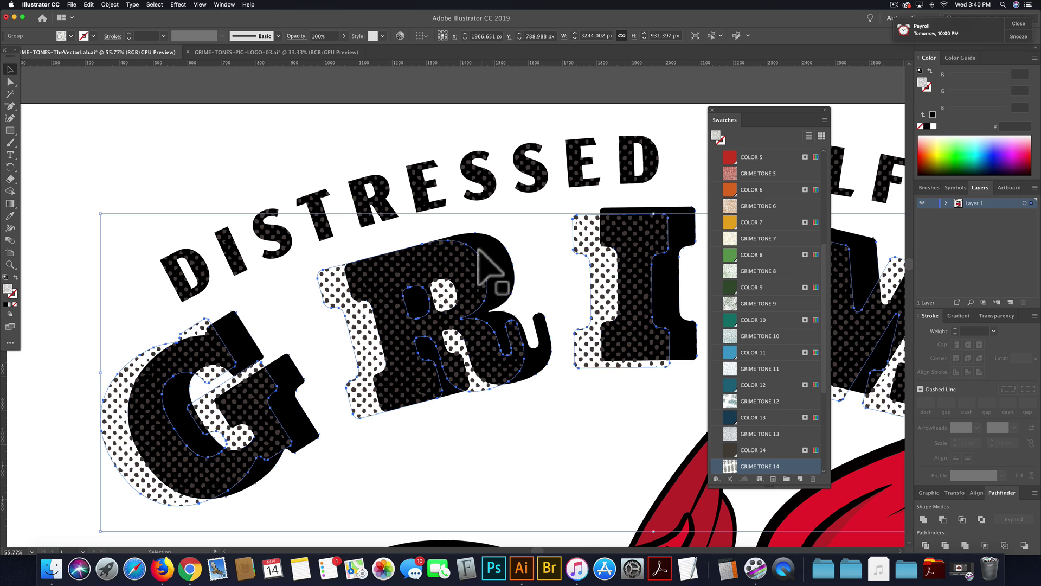
key("super+z")
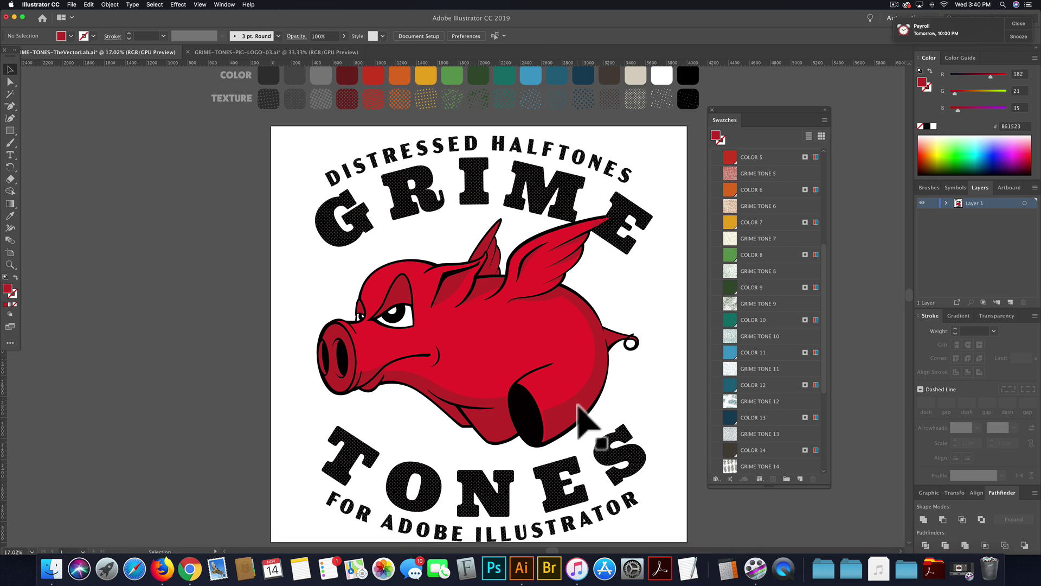
Move the pig's dark red shading group away from the body, and undo the move
left_click(578, 406)
left_click_drag(579, 405, 455, 392)
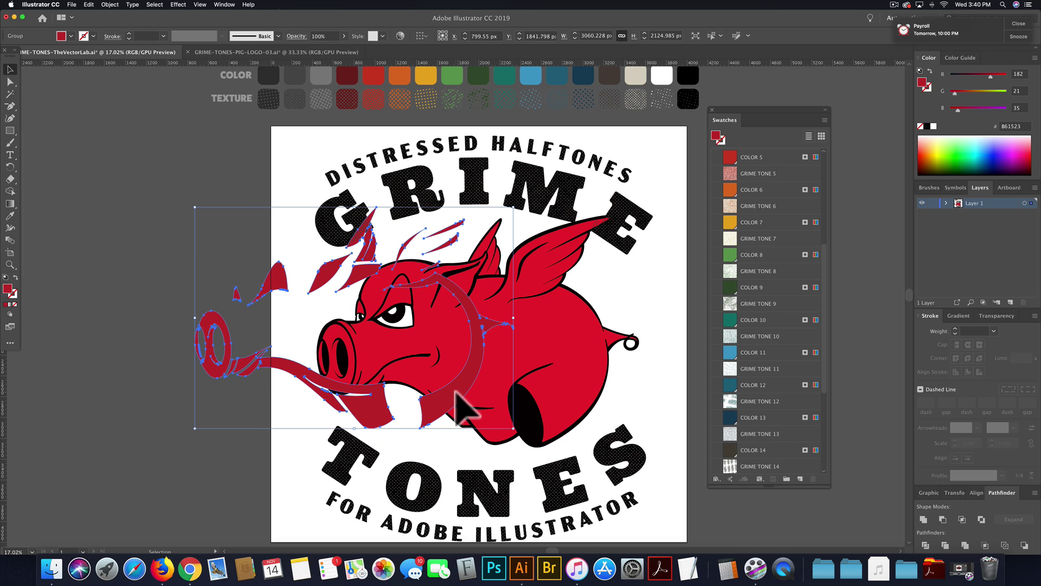
key("super+z")
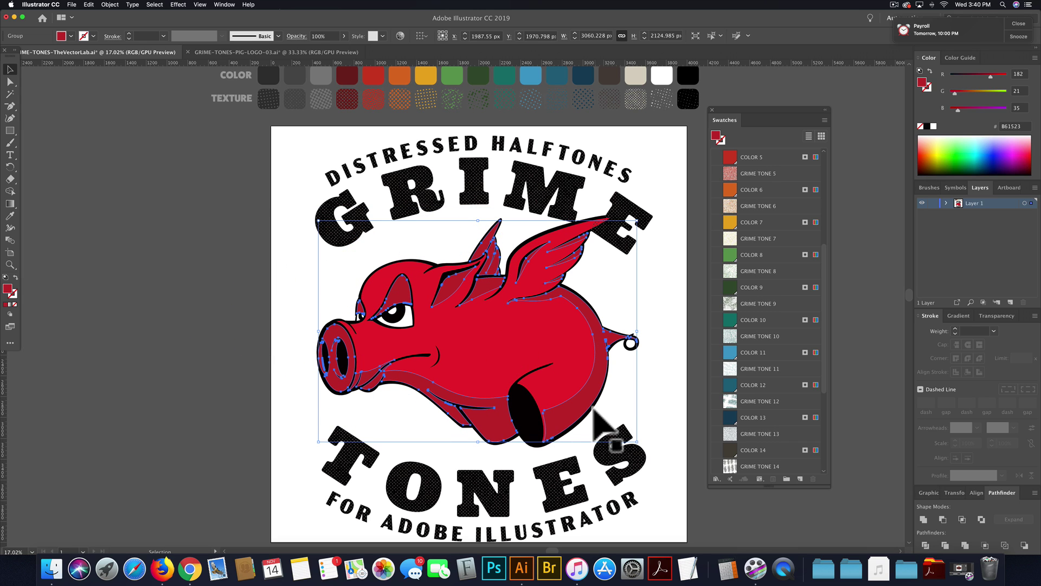
Duplicate the pig's dark red shading group in front and fill the copy with texture 4 using the Eyedropper
left_click(10, 215)
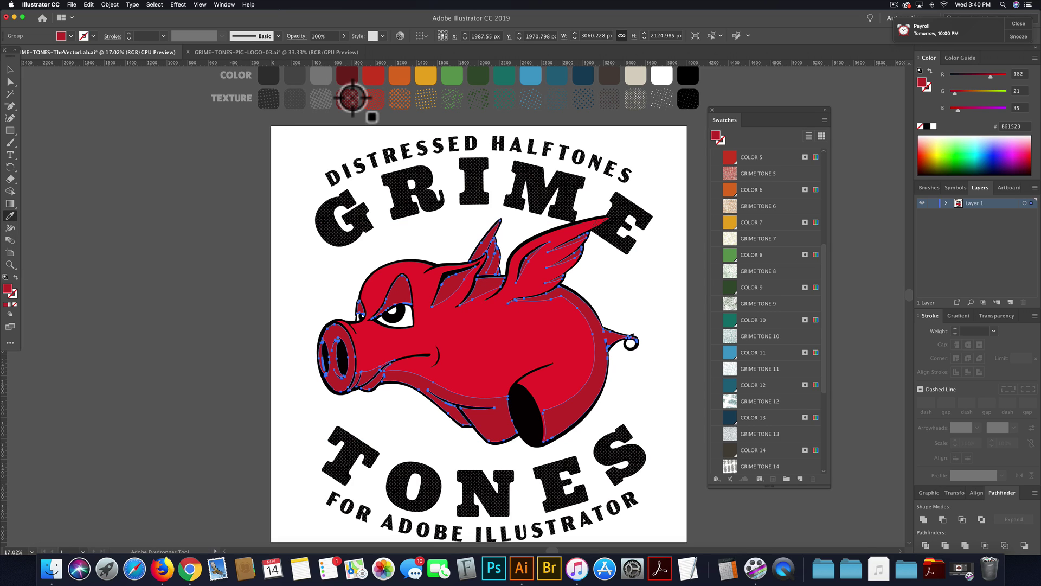
left_click(352, 98)
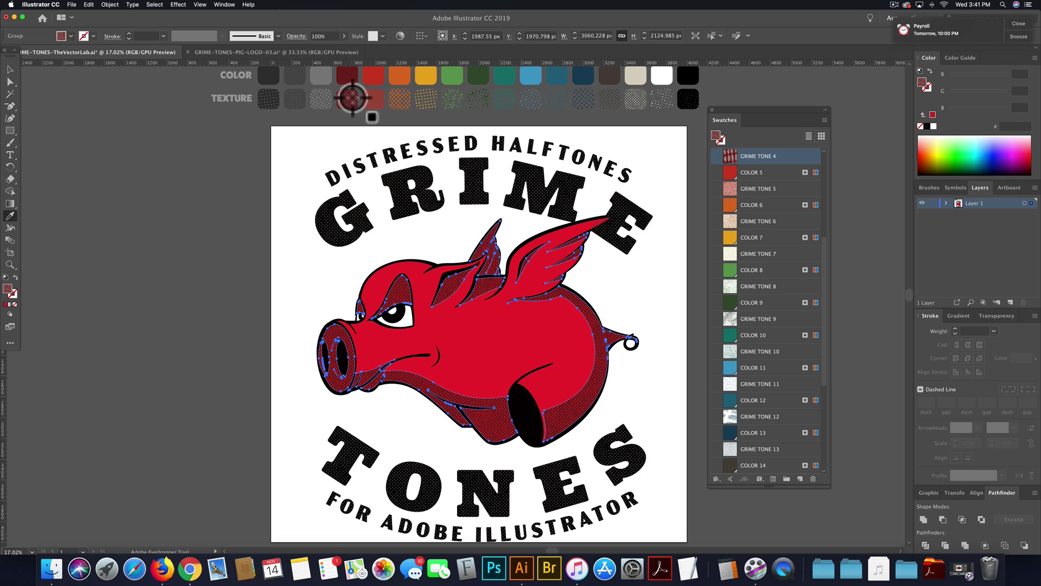
left_click(370, 132, "super")
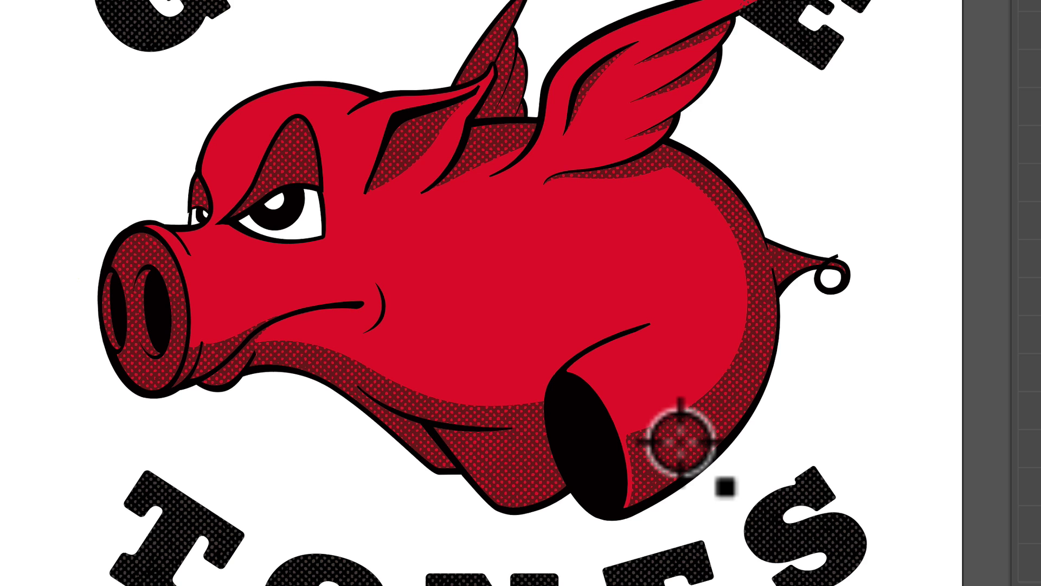
Duplicate the pig's bright red body shapes in front and fill the copy with texture 5 using the Eyedropper
left_click(508, 271)
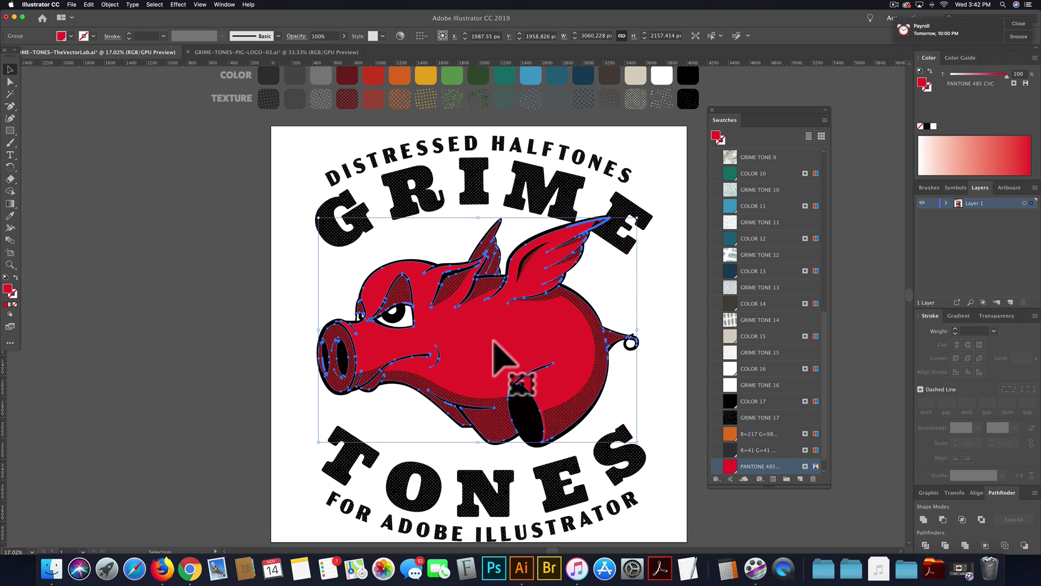
key("a")
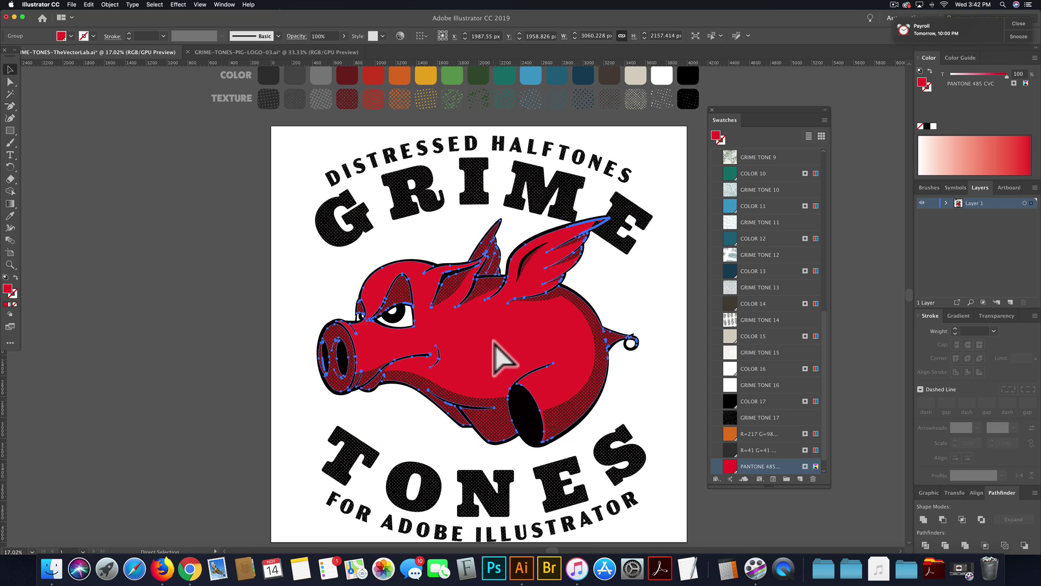
key("super")
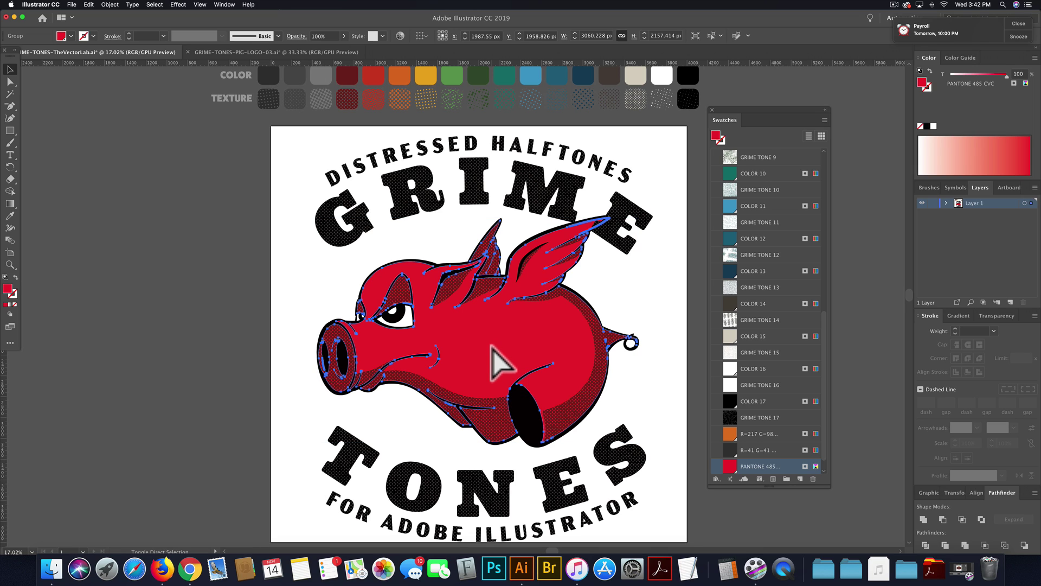
key("v")
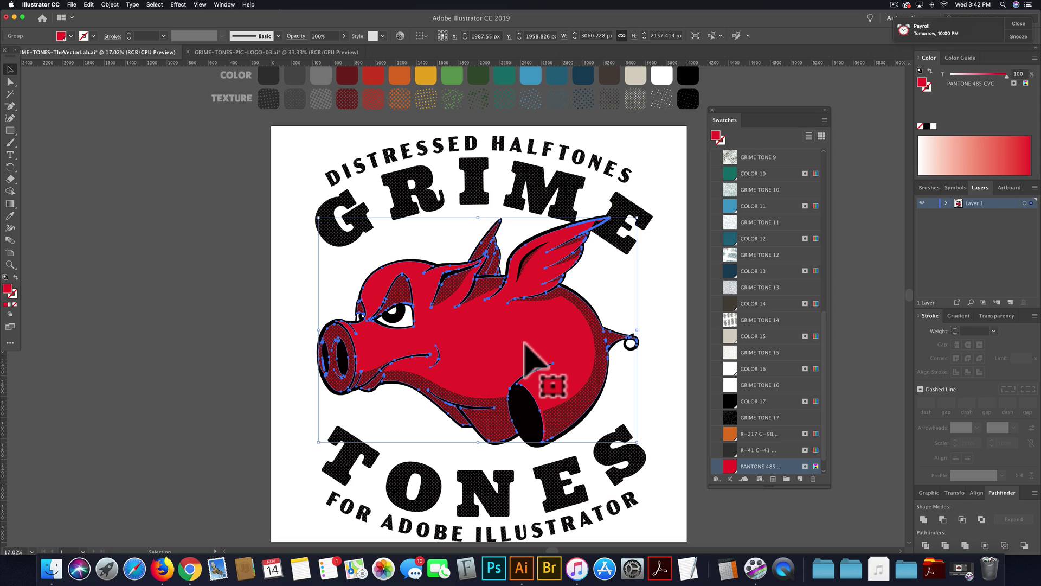
left_click(10, 217)
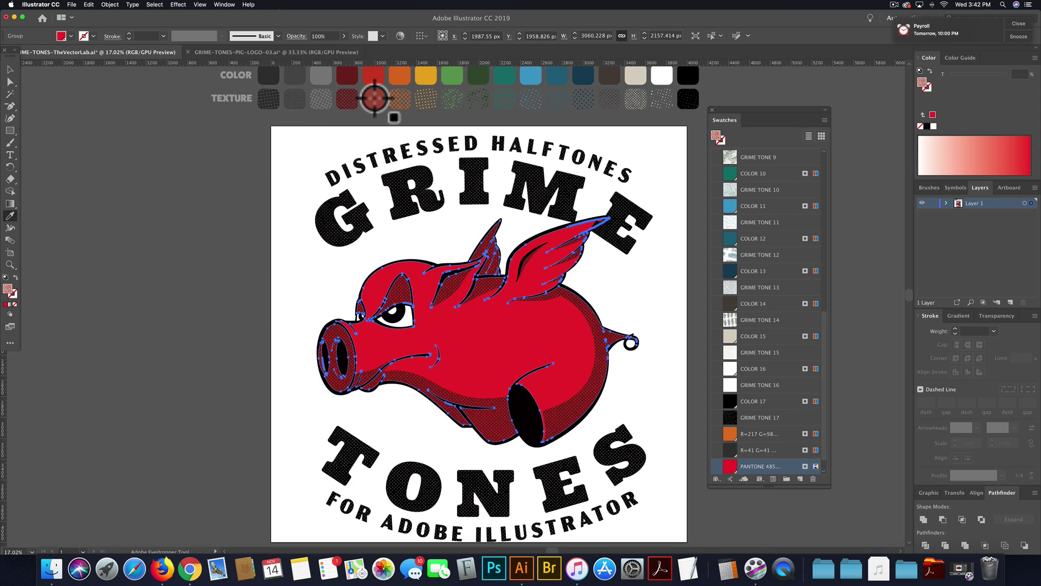
left_click(374, 98)
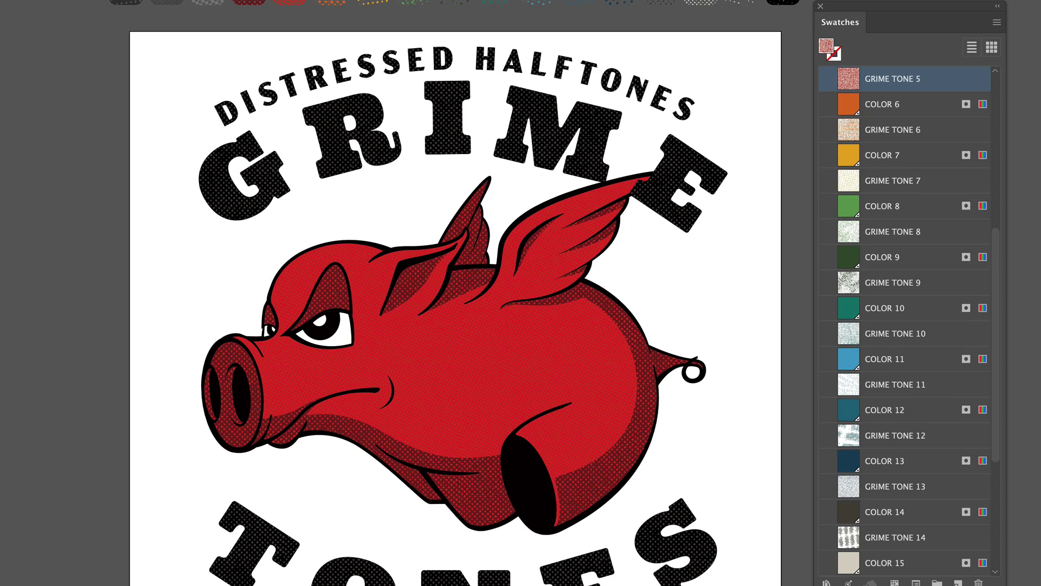
Brighten the COLOR 4 spot swatch by raising its red value in the Swatch Options with the preview turned on
key("z")
left_click_drag(467, 291, 693, 517)
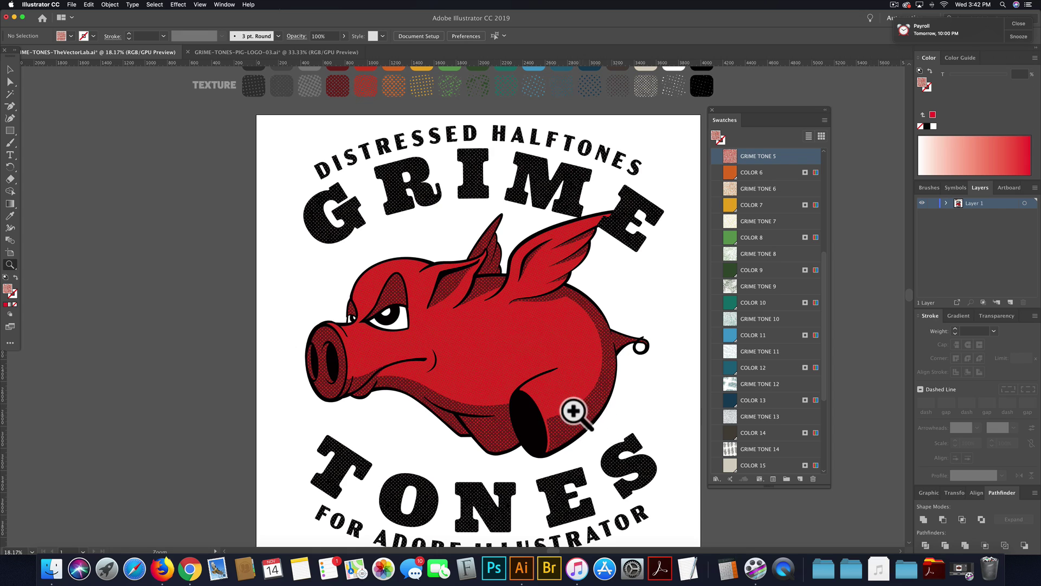
left_click(10, 70)
scroll(325, 263, "up", 2)
scroll(325, 263, "right", 2)
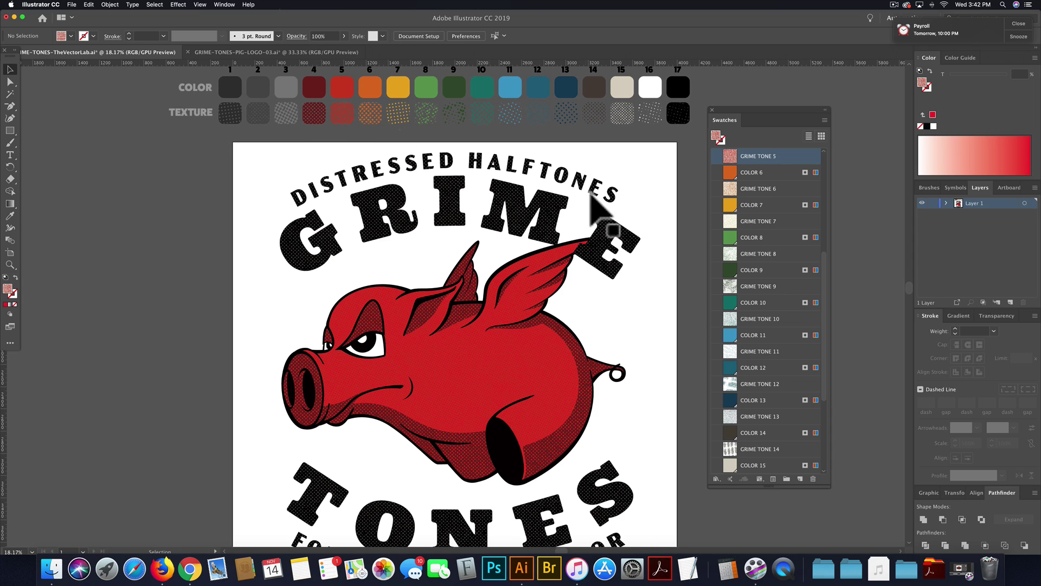
left_click_drag(824, 333, 821, 295)
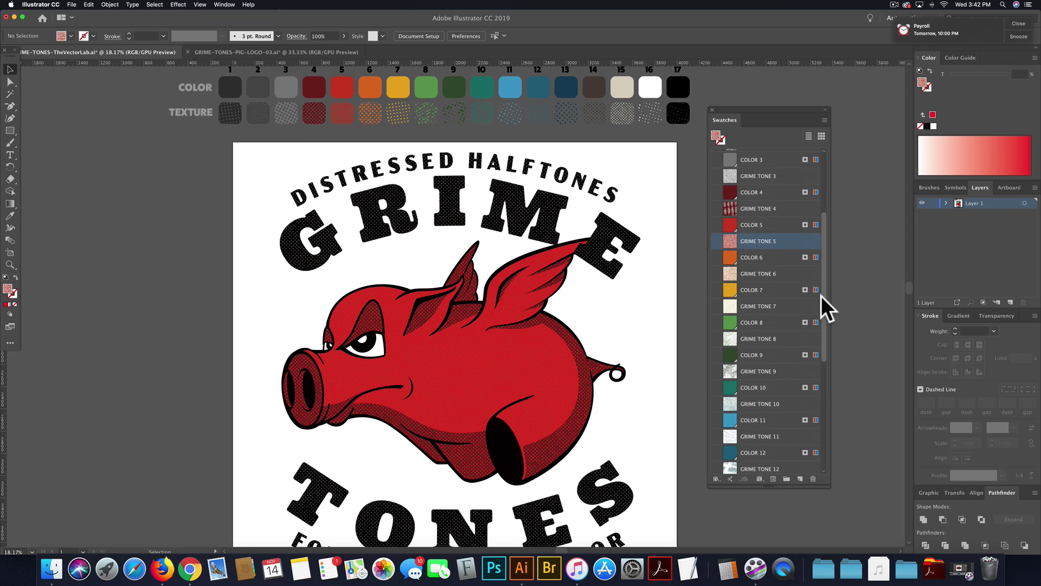
double_click(733, 193)
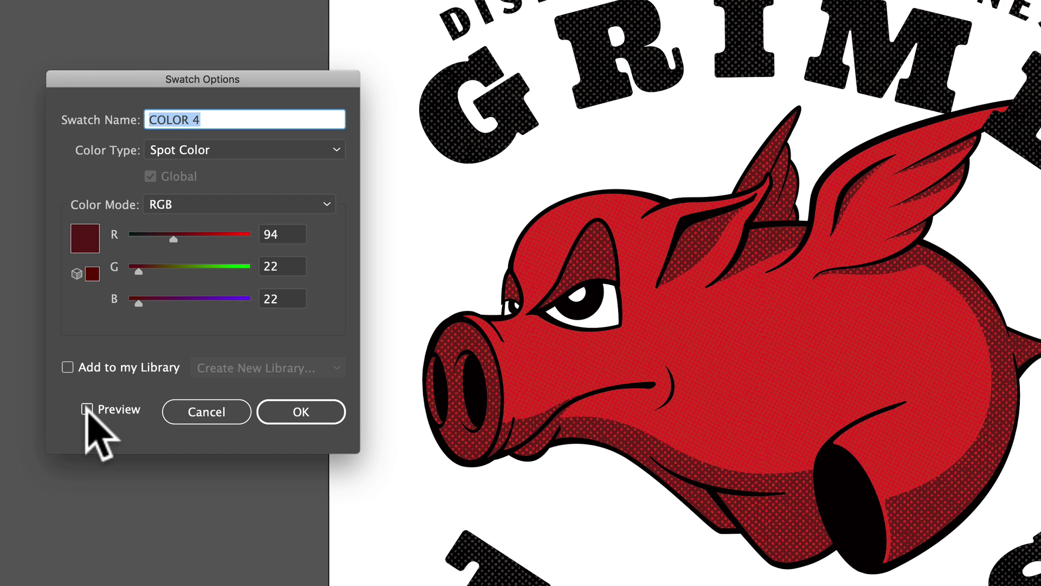
left_click(106, 399)
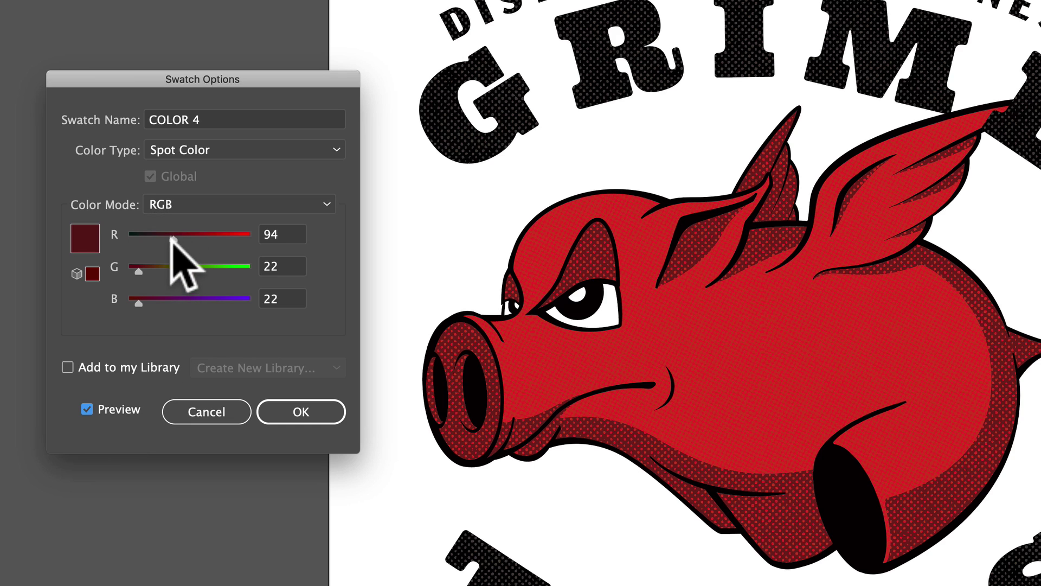
left_click_drag(173, 234, 198, 234)
left_click(297, 411)
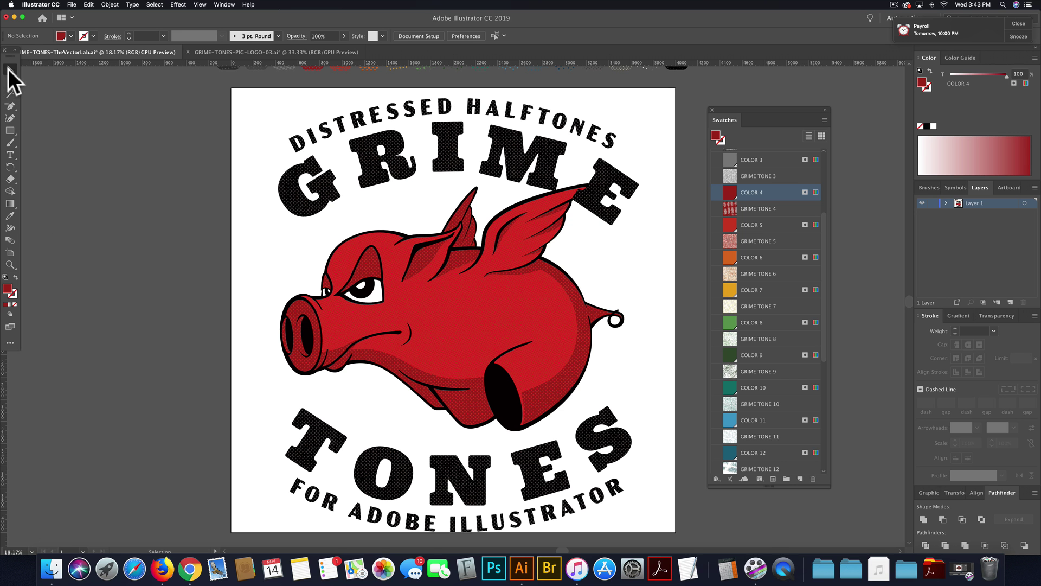
Duplicate the pig's black outline group in front, fill the copy with texture 14 using the Eyedropper, and deselect it
left_click(9, 70)
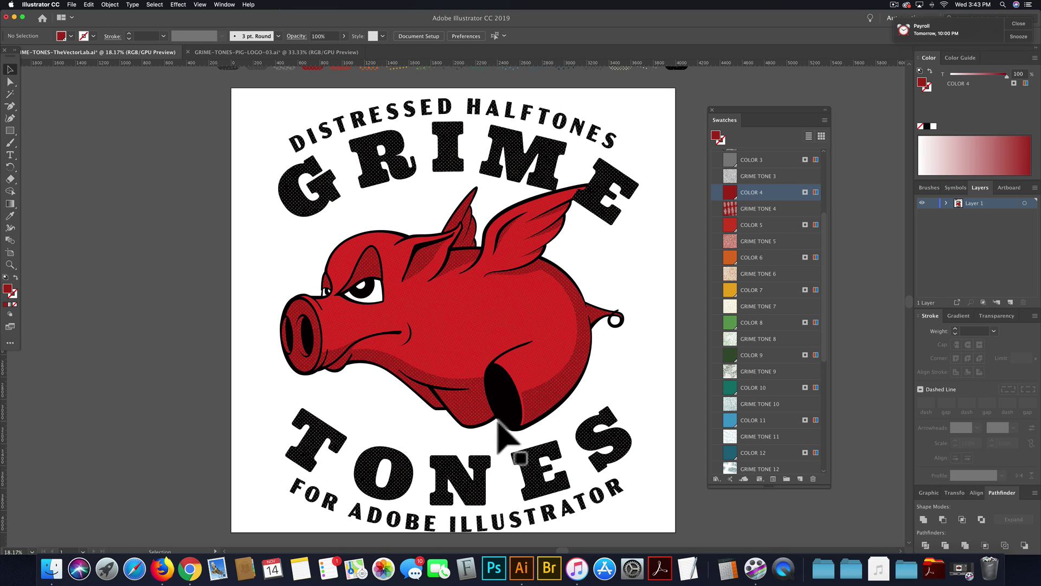
left_click(509, 398)
key("super+c")
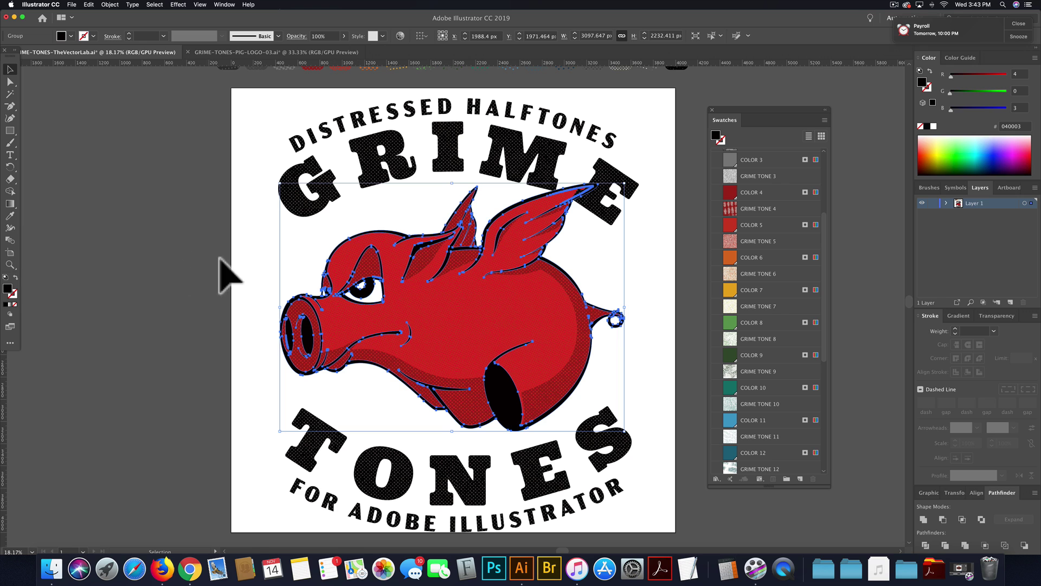
key("space")
left_click_drag(351, 265, 337, 297)
left_click(10, 216)
scroll(521, 158, "up", 1)
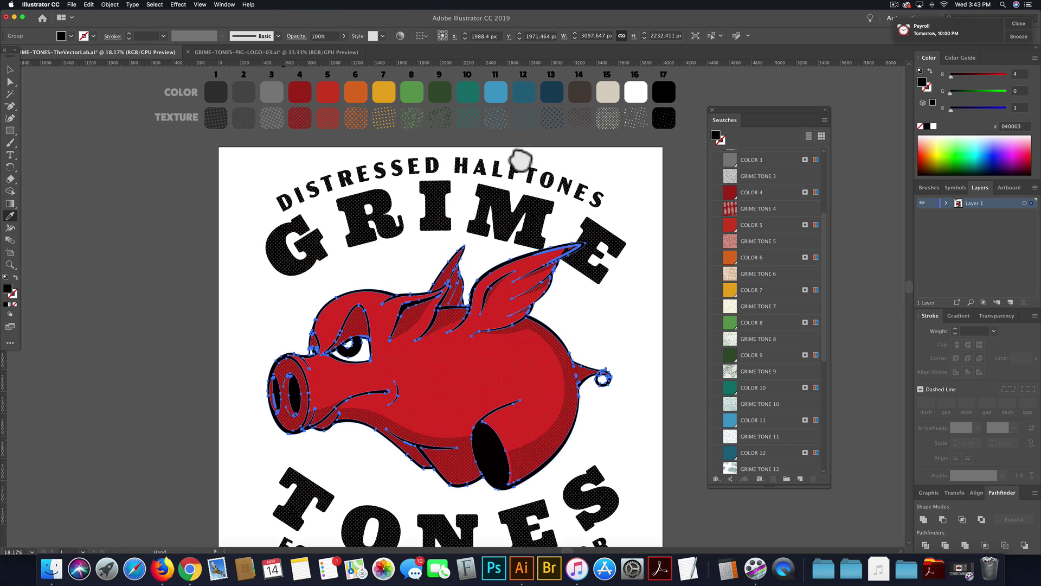
left_click(583, 118)
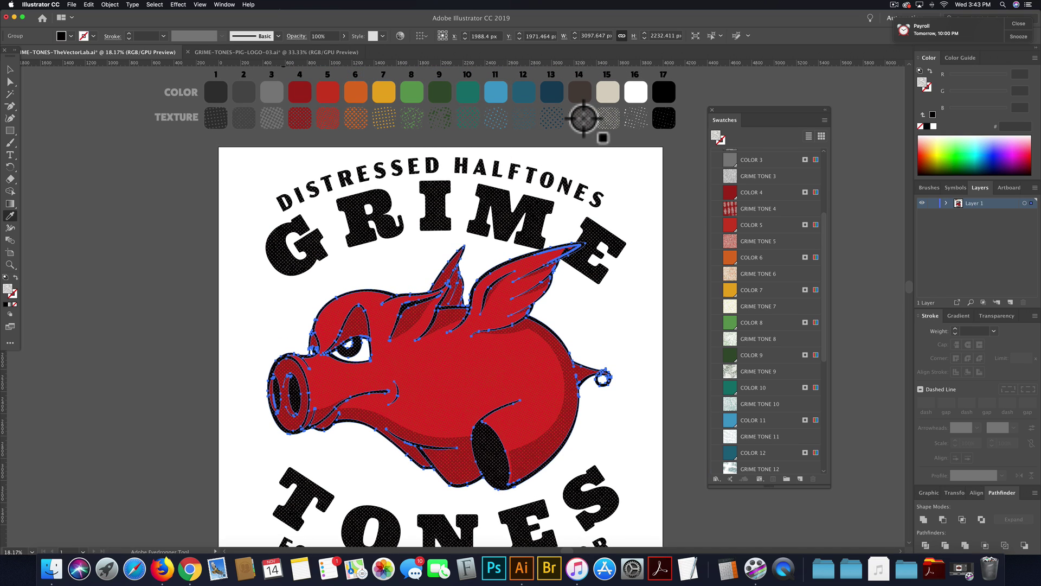
key("super+shift+a")
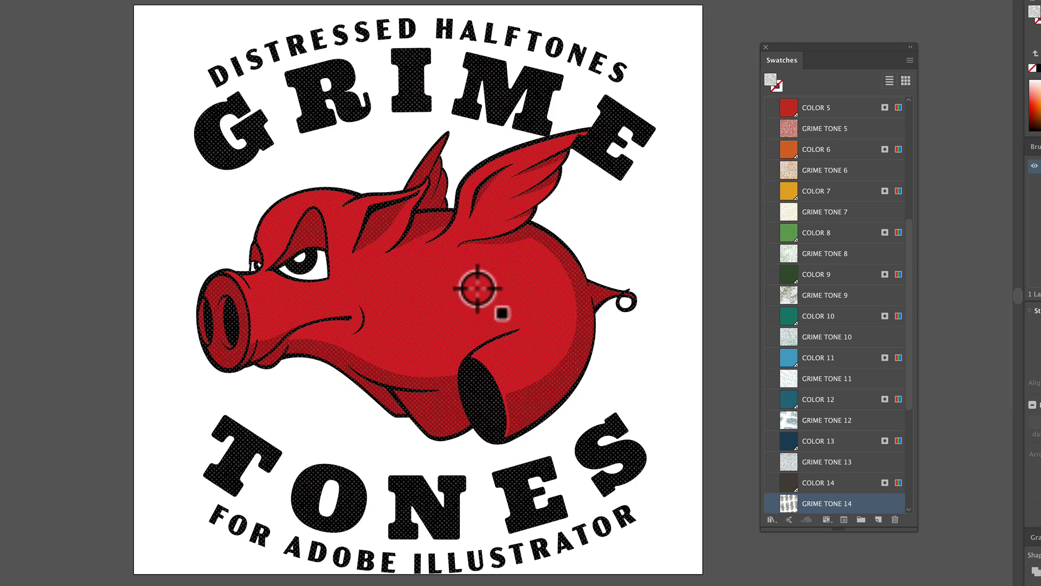